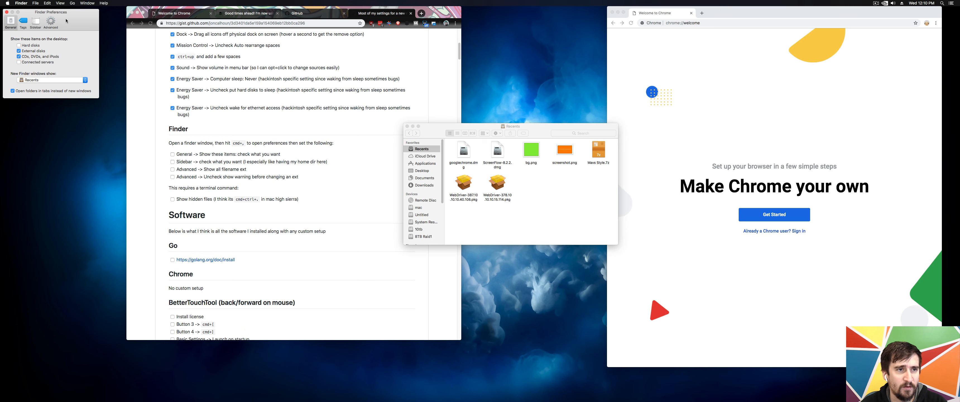
Try showing hard disks and connected servers on the desktop in the General preferences
drag(75, 12, 554, 89)
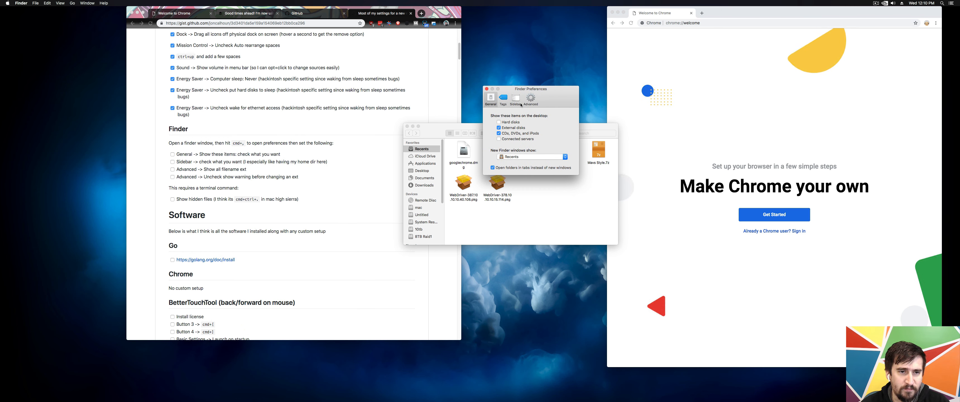
click(499, 123)
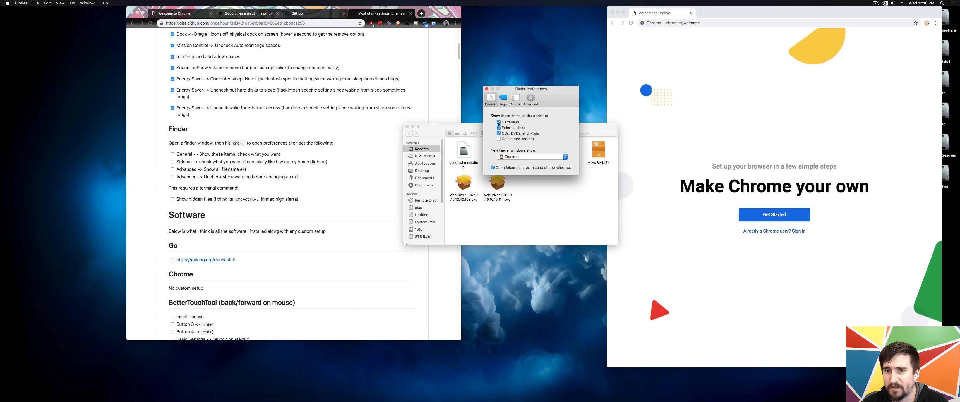
click(499, 122)
drag(746, 12, 680, 16)
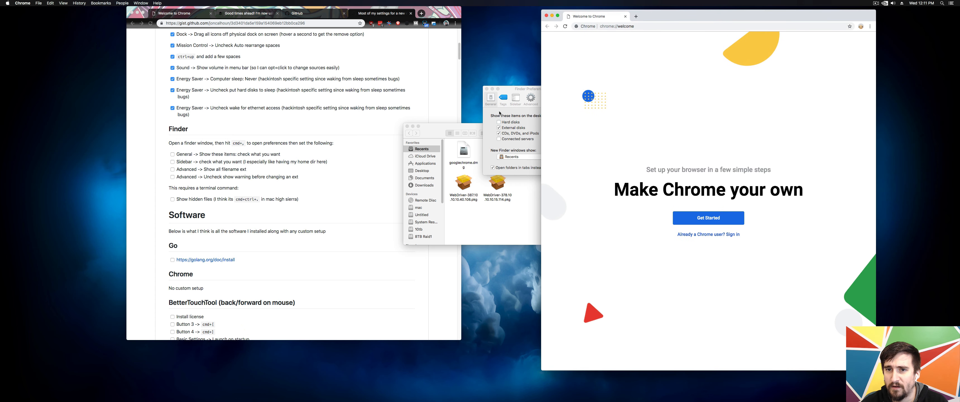
click(498, 122)
click(498, 122)
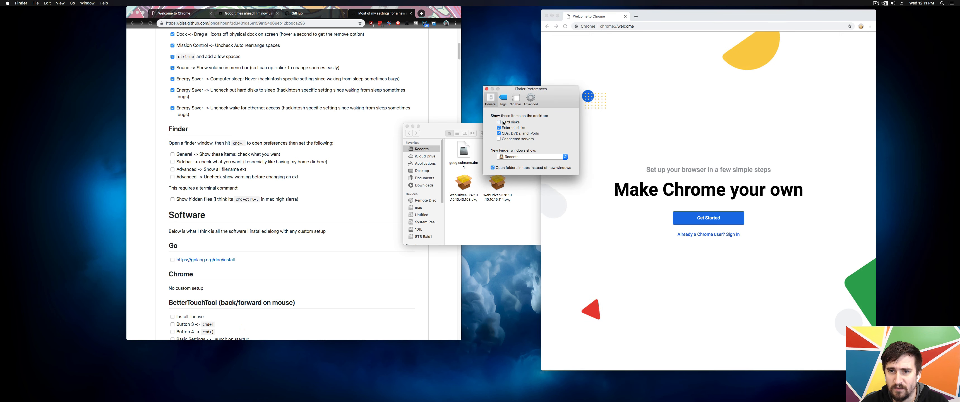
click(498, 139)
click(499, 139)
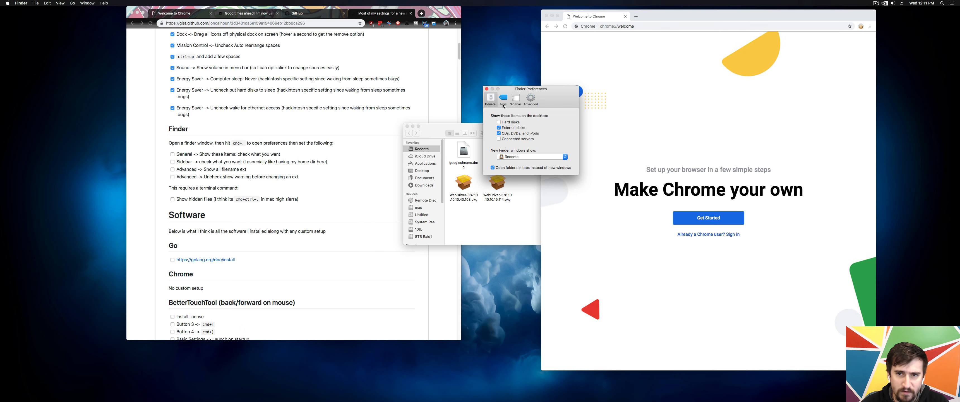
Add the home folder to the Finder sidebar favorites, leaving Movies, Music and Pictures unchecked
click(514, 100)
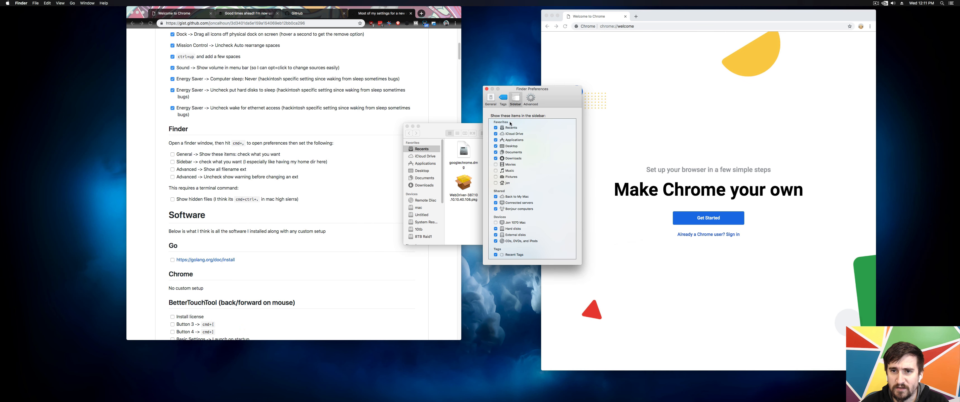
click(495, 165)
click(495, 170)
click(496, 177)
click(496, 183)
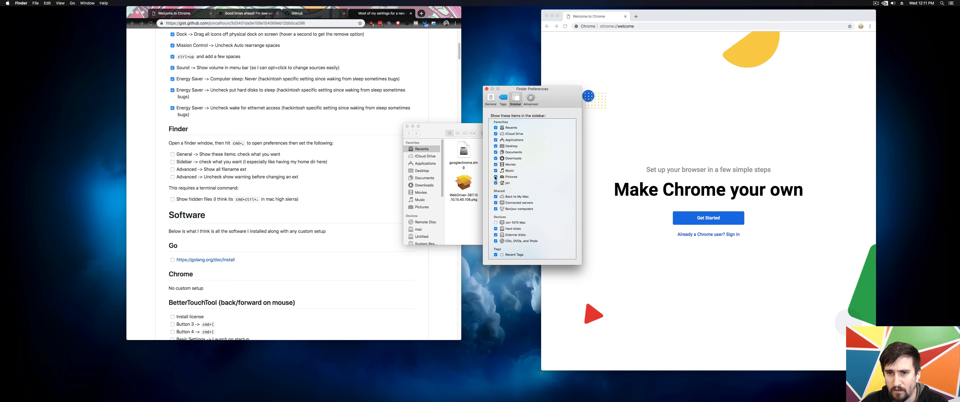
click(495, 171)
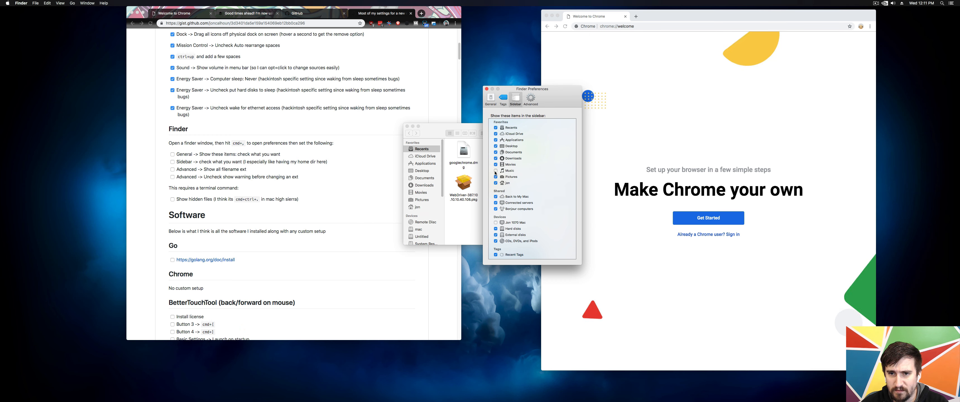
click(495, 164)
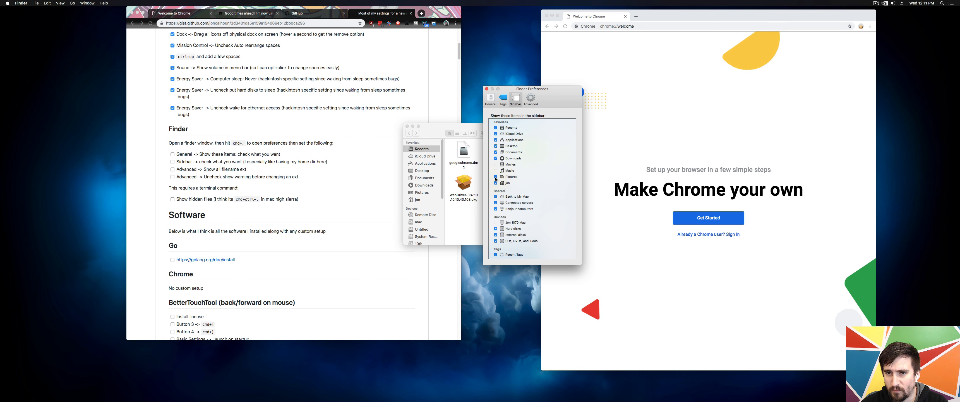
click(496, 178)
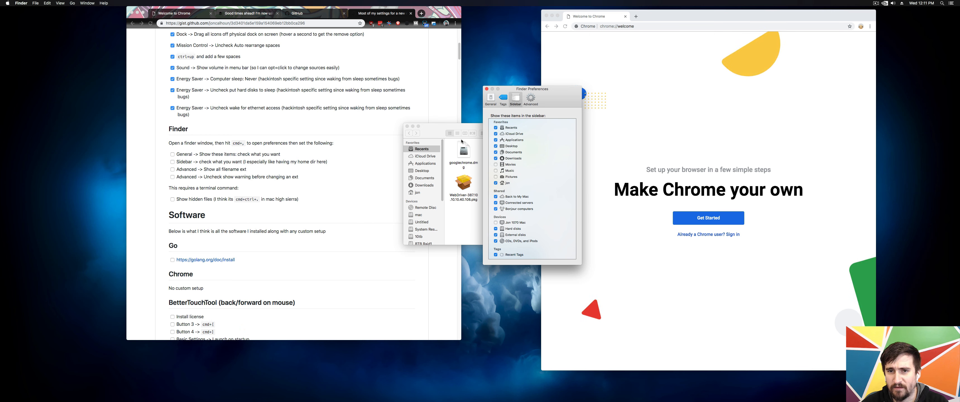
View the home folder's contents through its sidebar entry, then return to the Finder preferences
drag(462, 128, 437, 127)
click(396, 192)
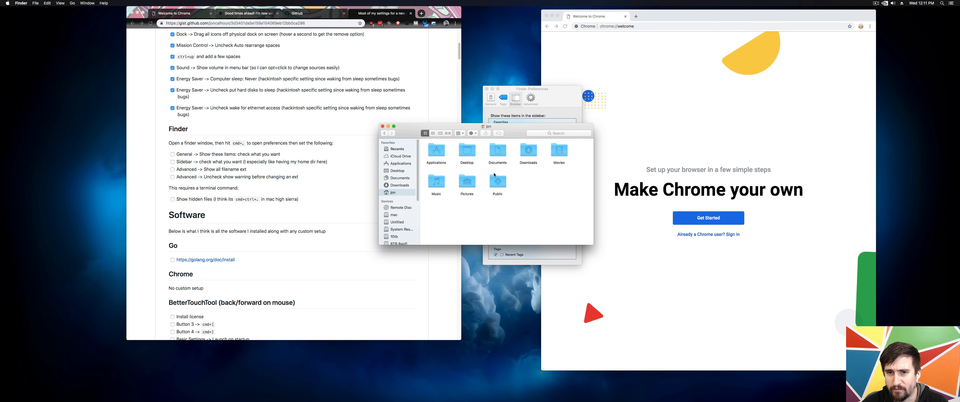
mouse_move(495, 184)
mouse_down()
mouse_move(393, 193)
mouse_move(496, 186)
mouse_up()
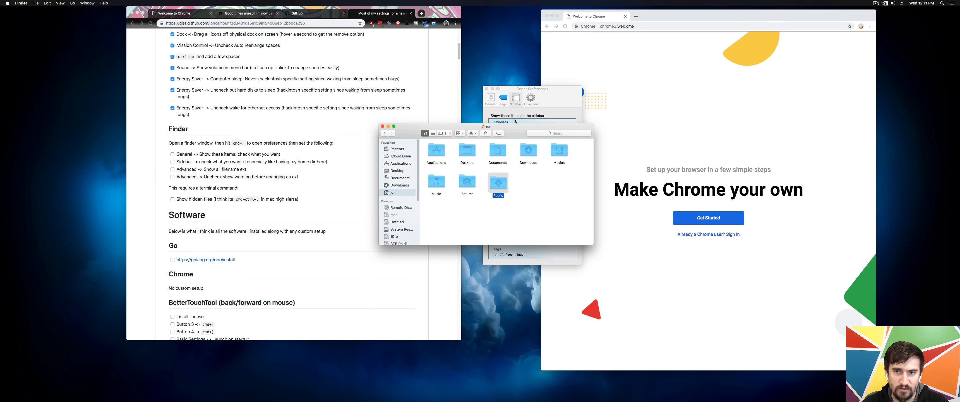
drag(517, 96, 508, 89)
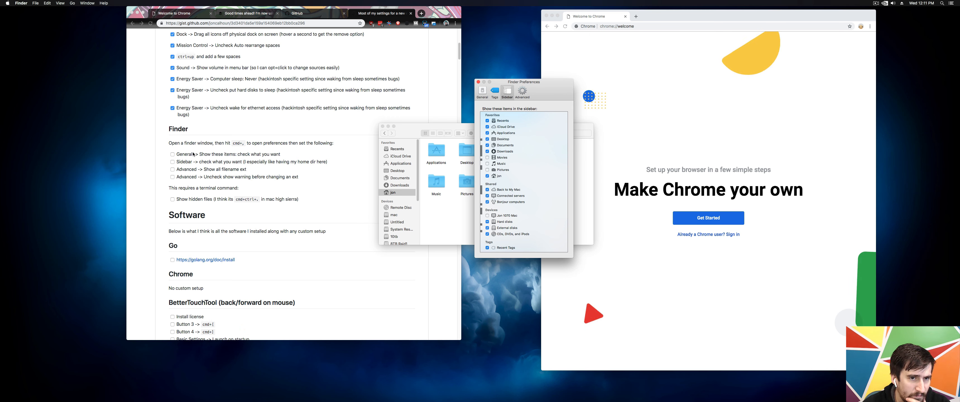
Mark the General and Sidebar items as done in the gist's Finder checklist
click(176, 155)
click(172, 154)
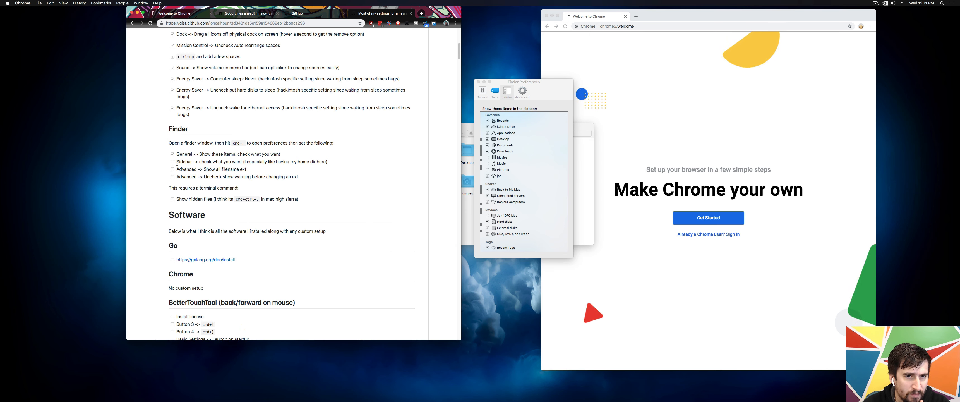
click(172, 162)
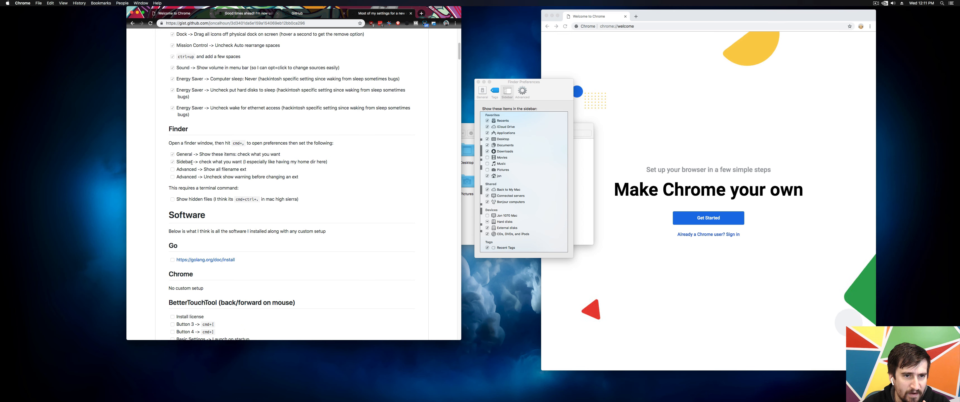
Move the home folder above Recents in the Finder sidebar favorites, with the windows rearranged for access
drag(501, 83, 511, 83)
drag(471, 126, 521, 123)
drag(443, 189, 441, 149)
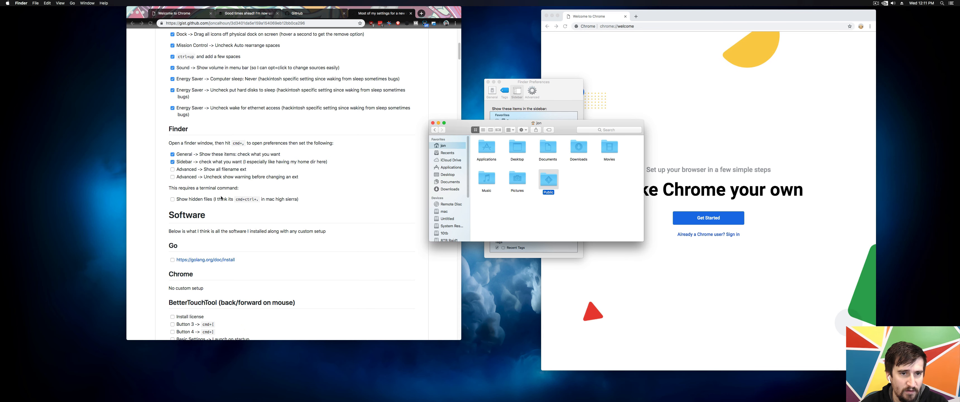
Enable showing all filename extensions in the Advanced preferences and display the Downloads folder as a list
click(532, 91)
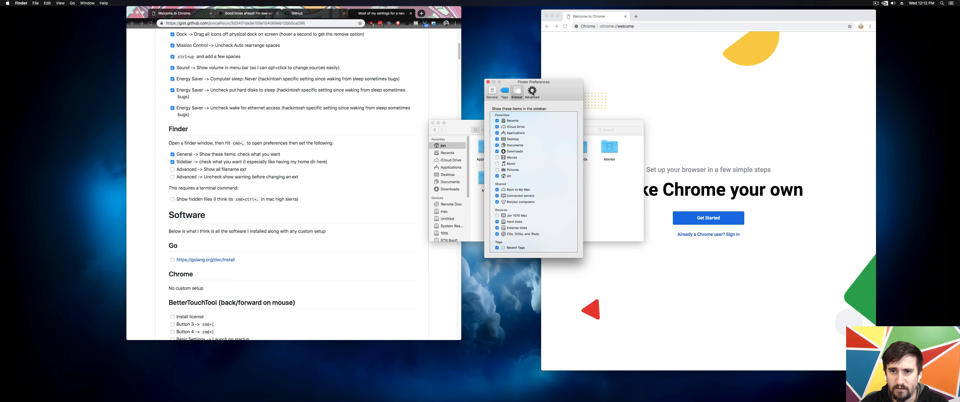
click(507, 109)
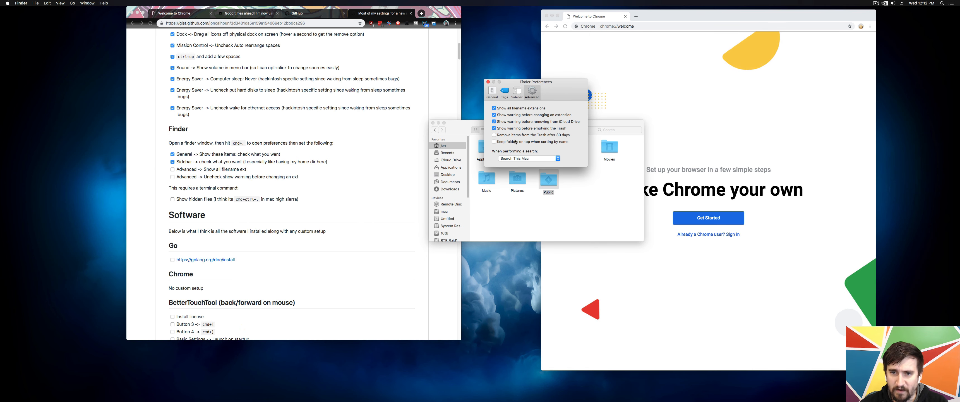
click(516, 180)
double_click(516, 180)
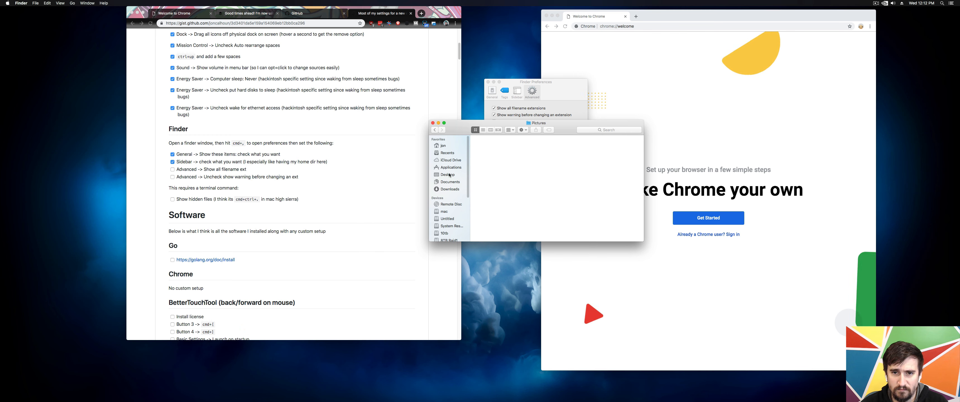
click(453, 186)
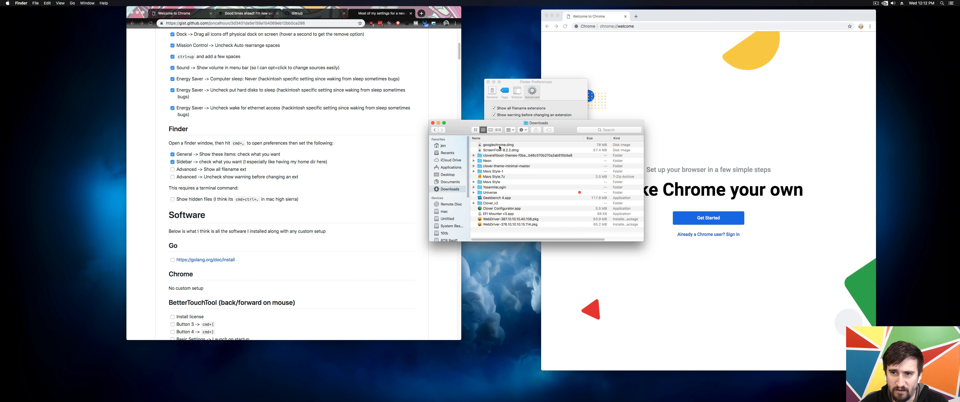
Turn off the warning before changing an extension, and close the preferences and the Finder window
click(240, 175)
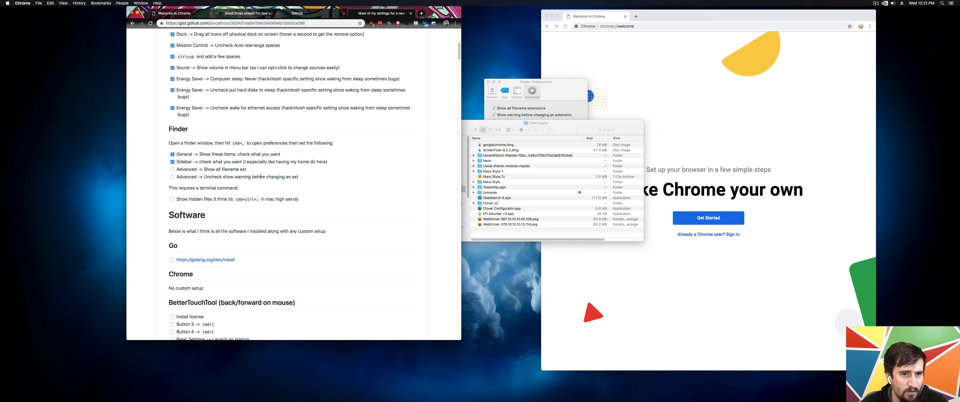
click(563, 87)
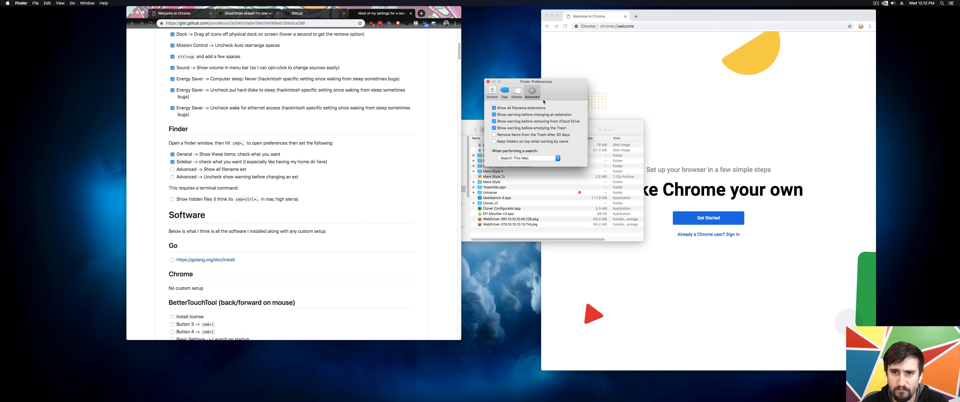
click(506, 115)
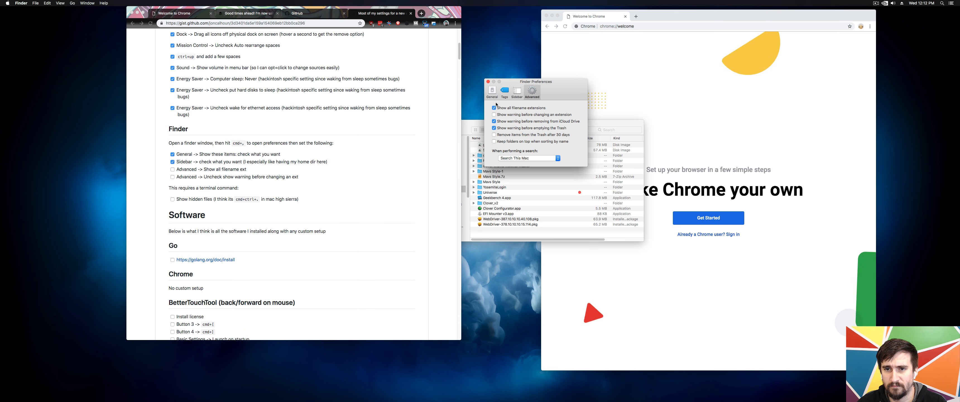
click(487, 81)
drag(484, 125, 503, 121)
key(super+w)
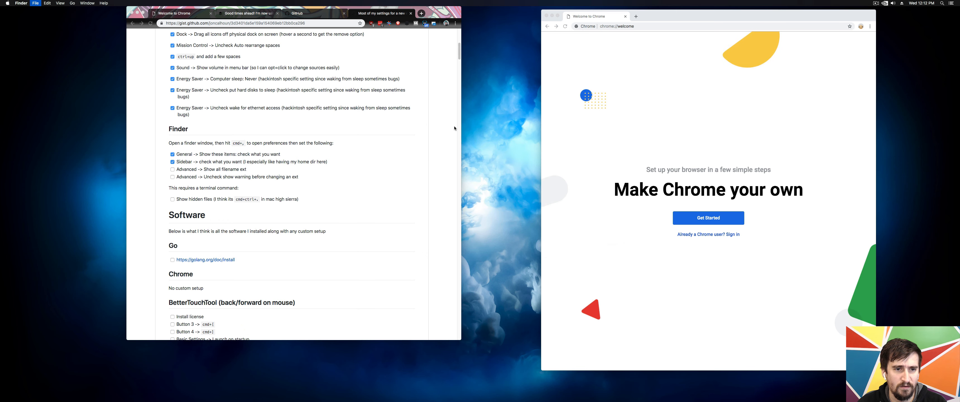
Mark both Advanced items, filename extensions and extension-change warning, as done in the Finder checklist
click(172, 169)
click(172, 169)
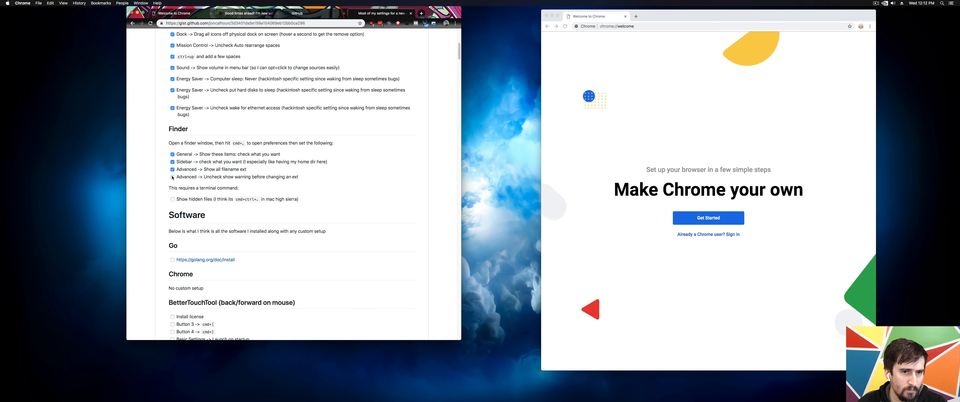
click(173, 178)
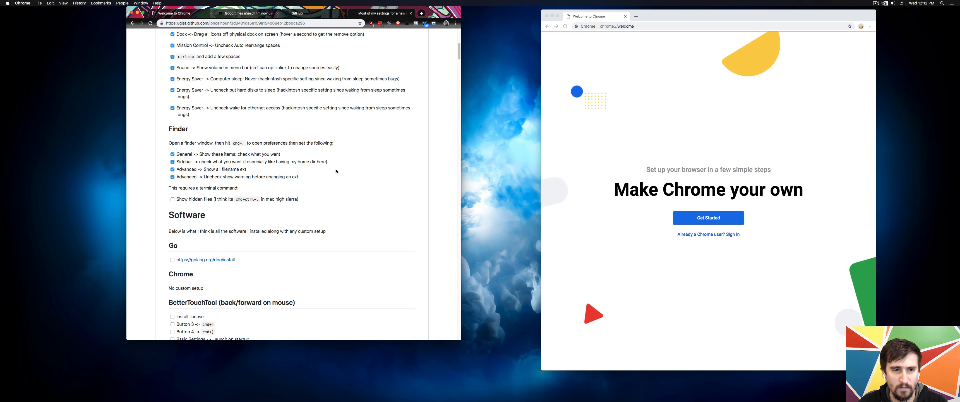
Search the web for "show hidden files mac" in a new tab and open the Quickly Show/Hide Hidden Files article
key(super+Tab)
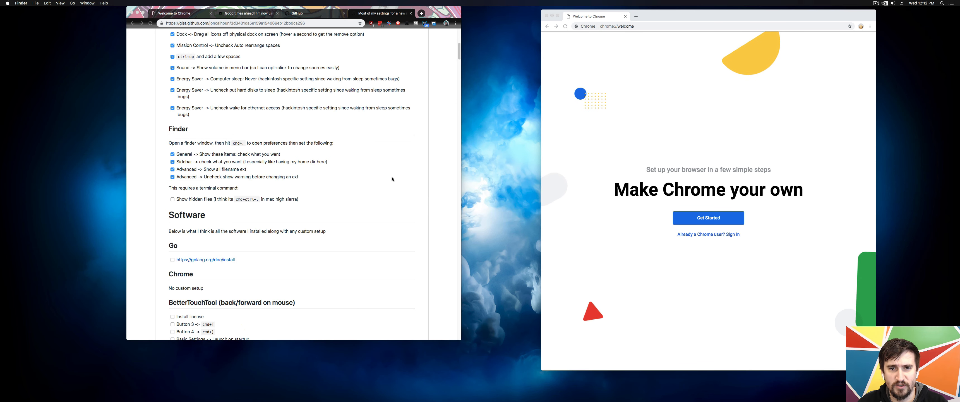
key(super+t)
text(show hidden )
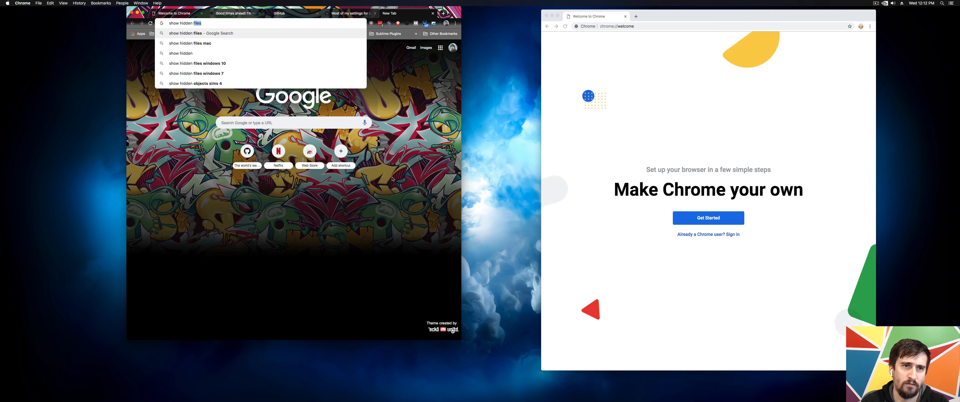
text(files mac)
key(Return)
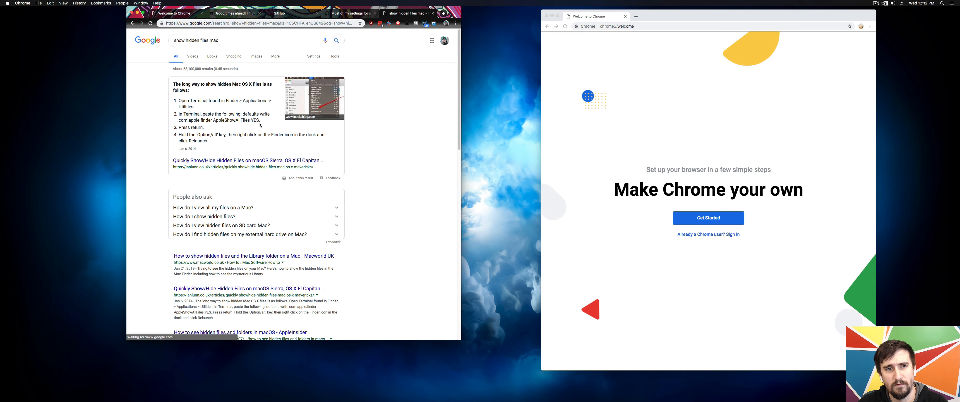
click(243, 161)
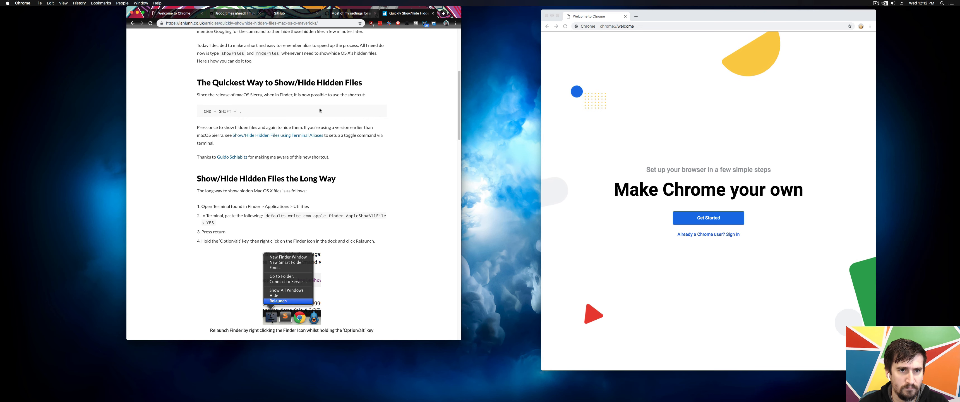
Switch to Finder, open the home folder in a new window, and show its hidden files
key(super+Tab)
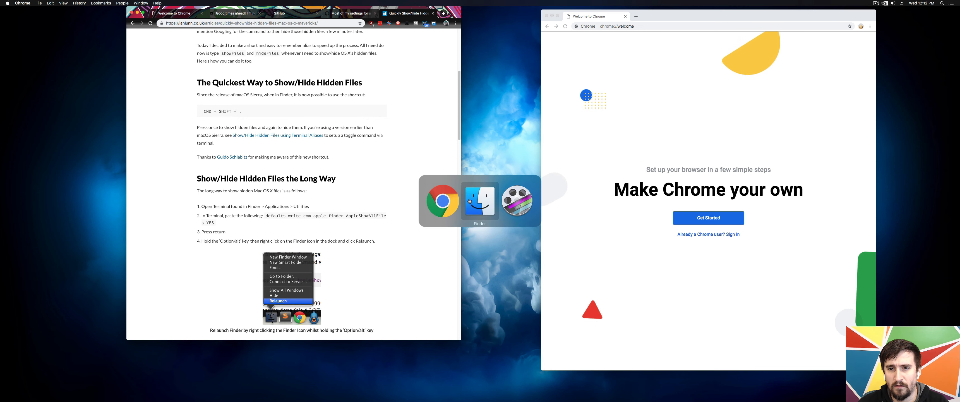
click(473, 200)
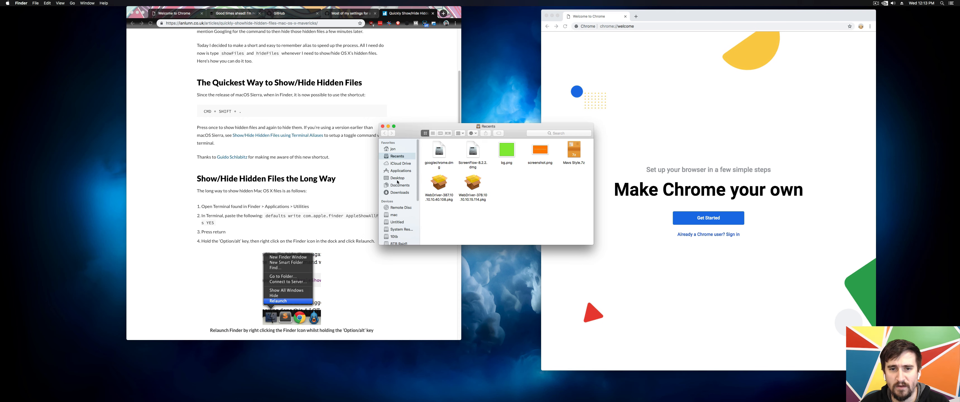
click(395, 149)
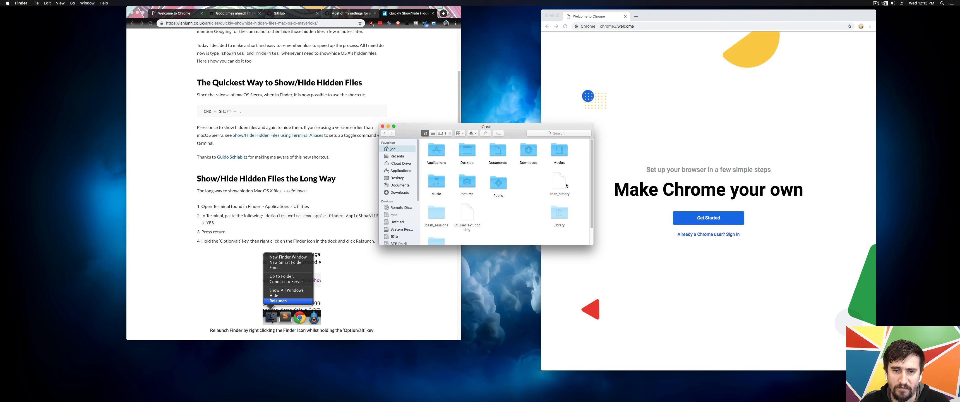
scroll(518, 224, down, 2)
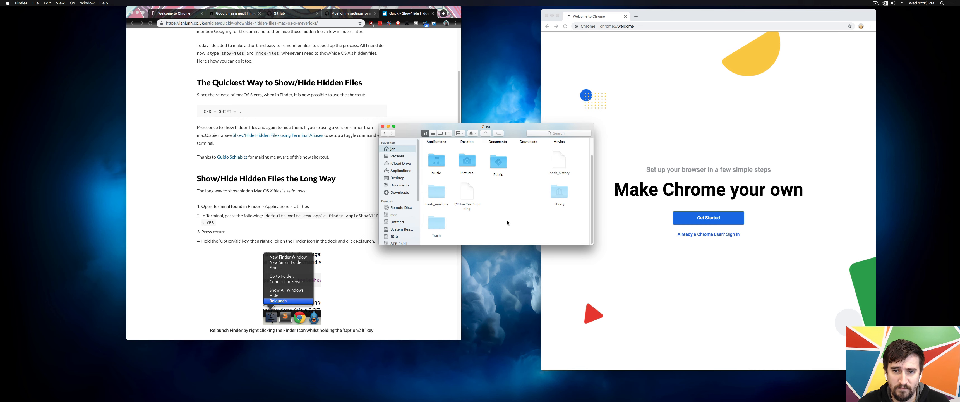
scroll(486, 204, up, 2)
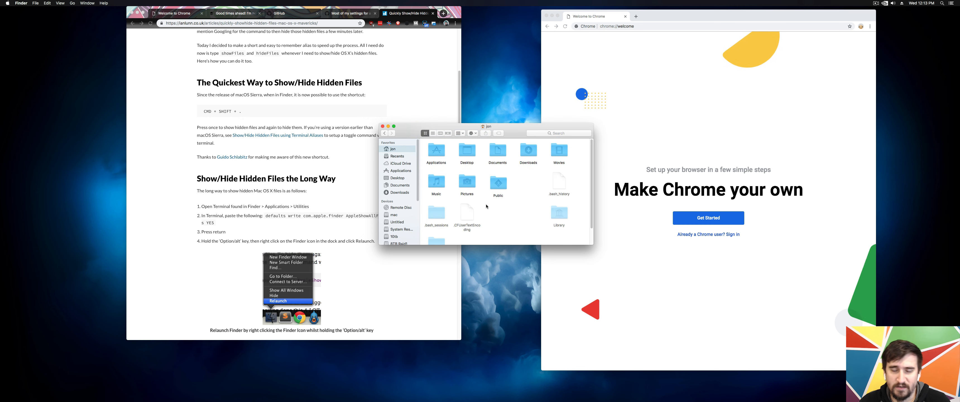
Switch back to the gist checklist in Chrome and mark the show hidden files item in the Finder section as done
scroll(506, 213, down, 2)
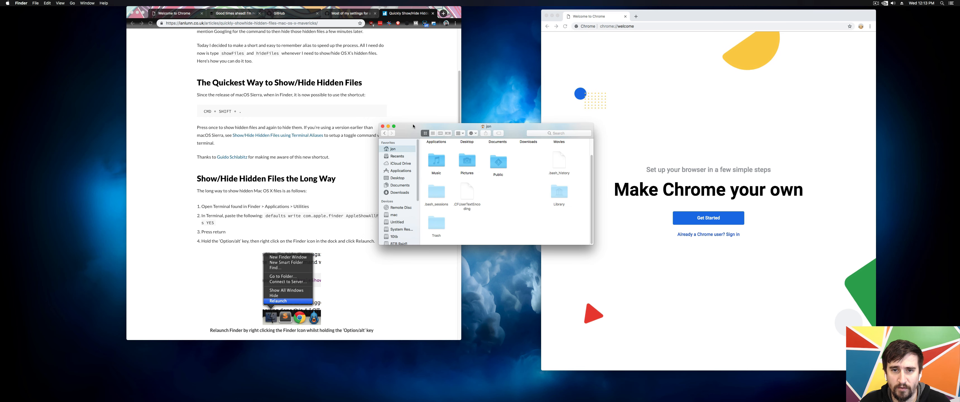
drag(410, 128, 429, 117)
click(292, 109)
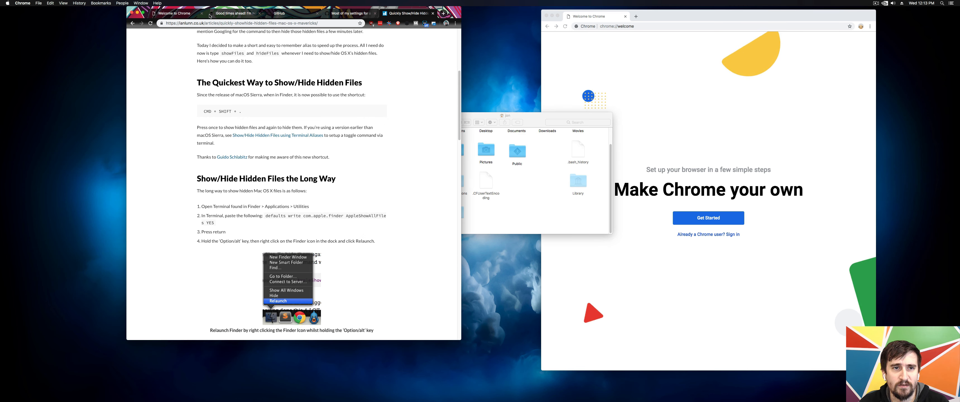
click(302, 15)
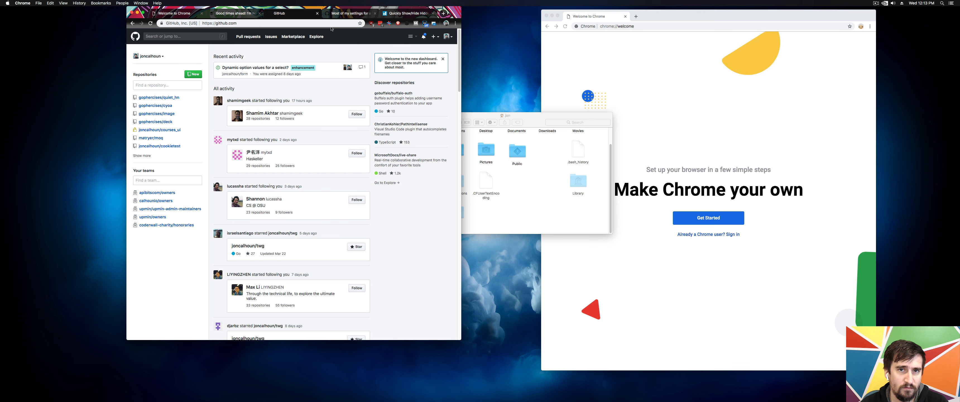
click(349, 13)
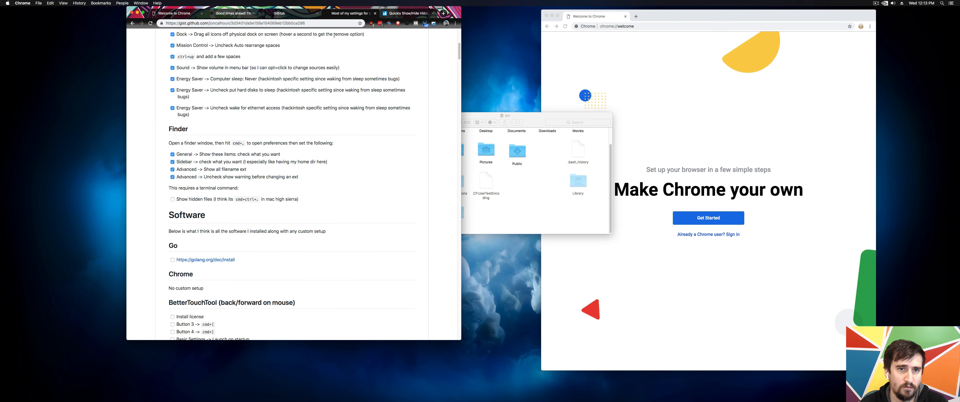
click(173, 198)
scroll(182, 204, down, 5)
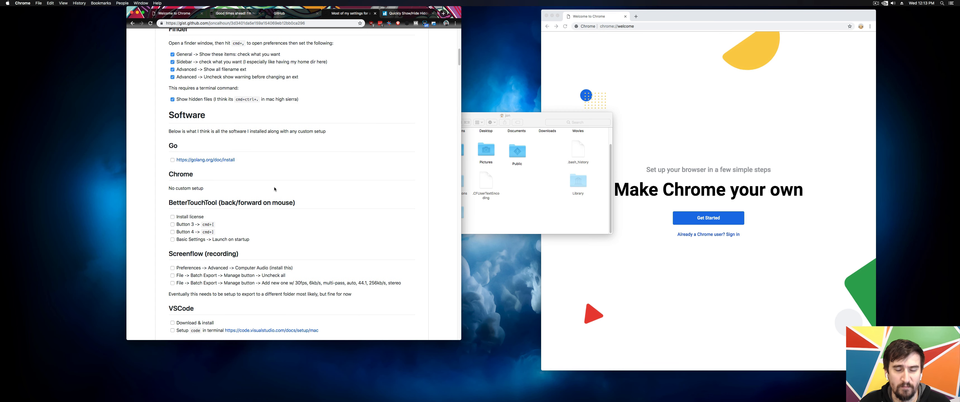
scroll(300, 178, down, 1)
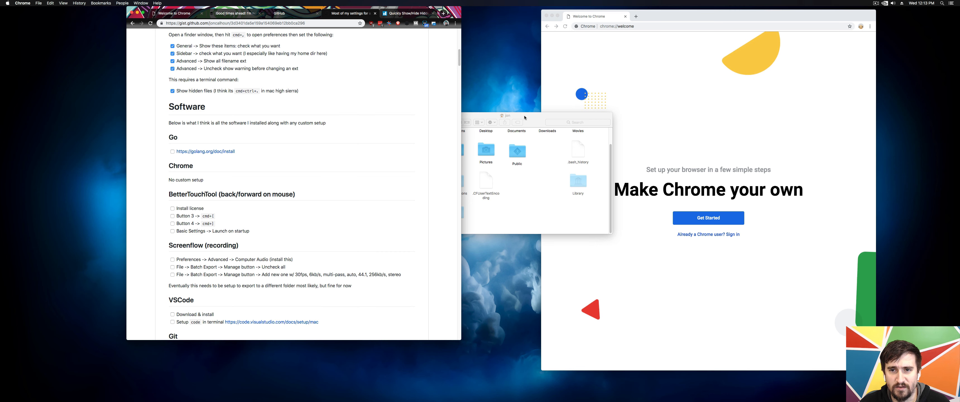
Bring the home folder's Finder window to the front and reposition it between the two browser windows
drag(525, 116, 571, 112)
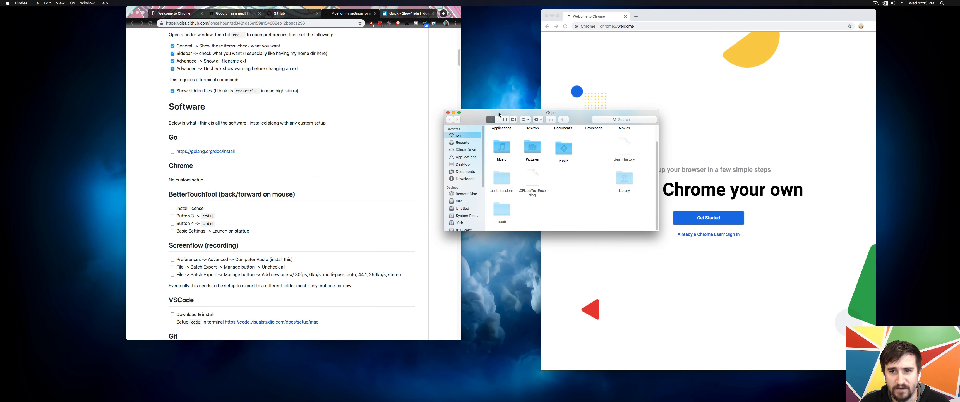
drag(499, 115, 471, 112)
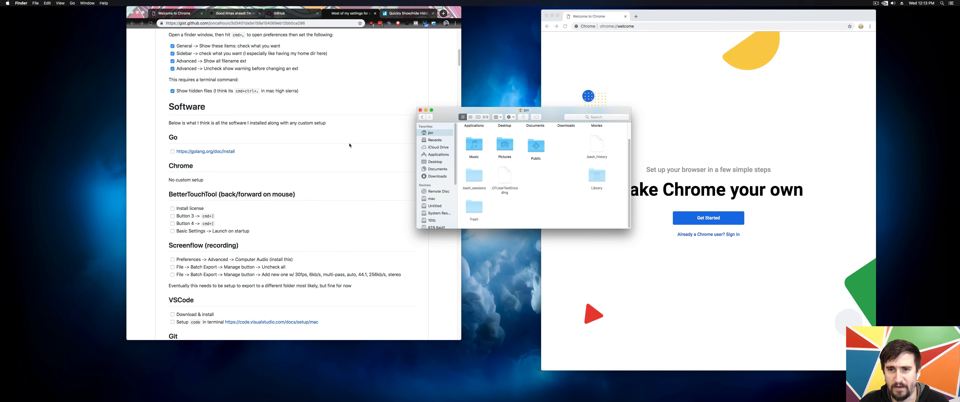
mouse_move(473, 110)
mouse_down()
mouse_move(441, 108)
mouse_move(455, 108)
mouse_up()
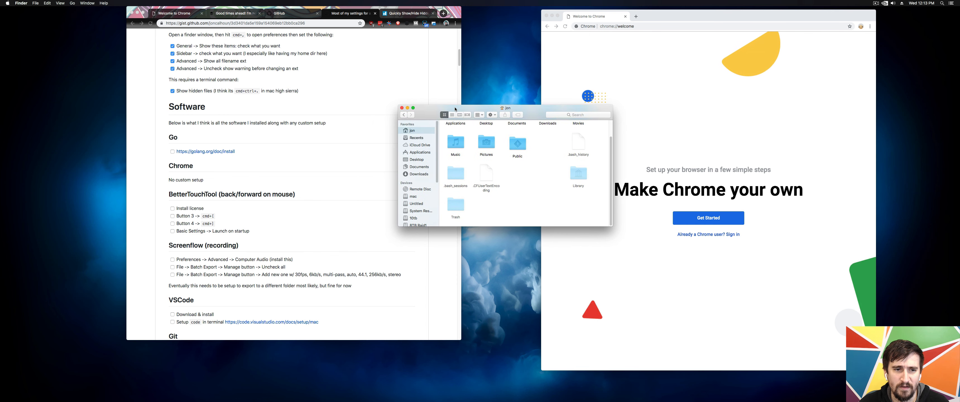